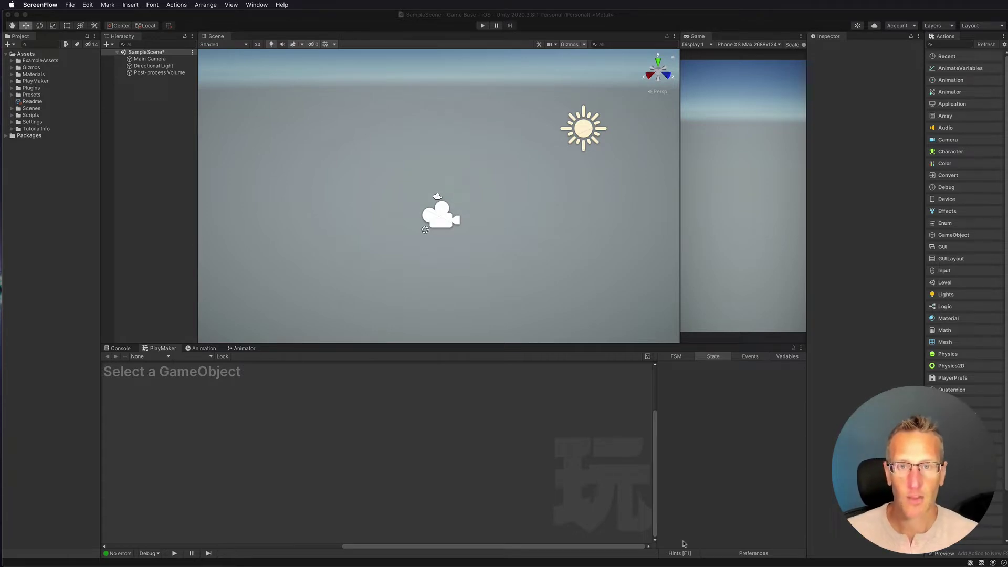
# - In Safari's Mixamo, replace Sporty Granny with Michelle and show the Animations library
pyautogui.press('super+Tab')
pyautogui.press('super+Tab')
pyautogui.press('super+Tab')
pyautogui.press('super+Tab')
pyautogui.press('super+Tab')
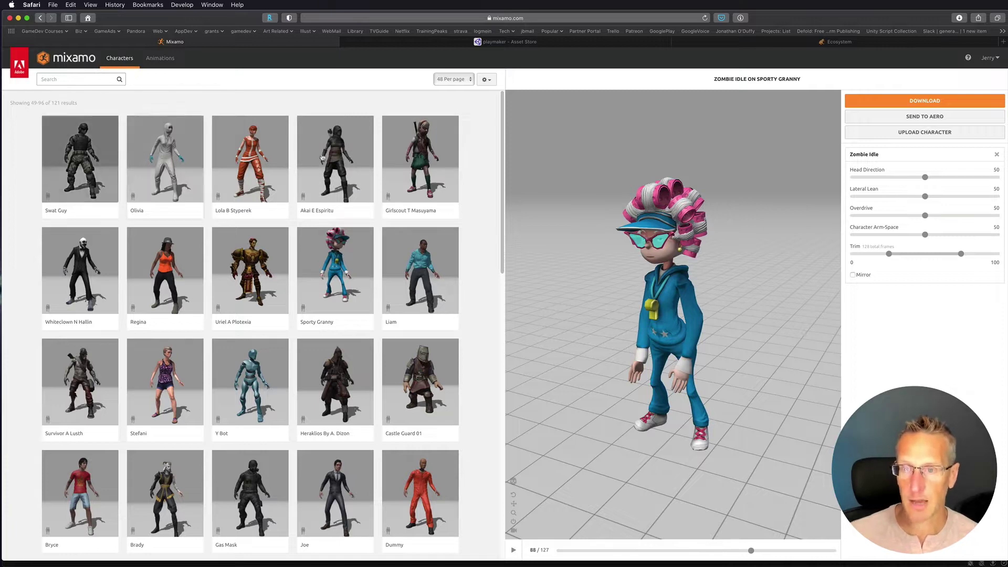
pyautogui.scroll(-1, 311, 361)
pyautogui.scroll(-5, 310, 361)
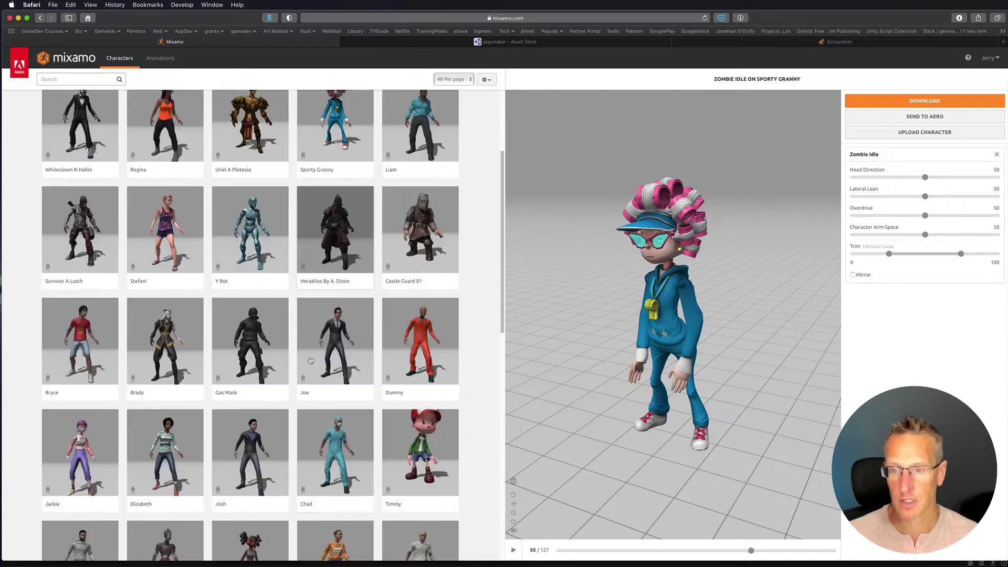
pyautogui.scroll(-4, 310, 360)
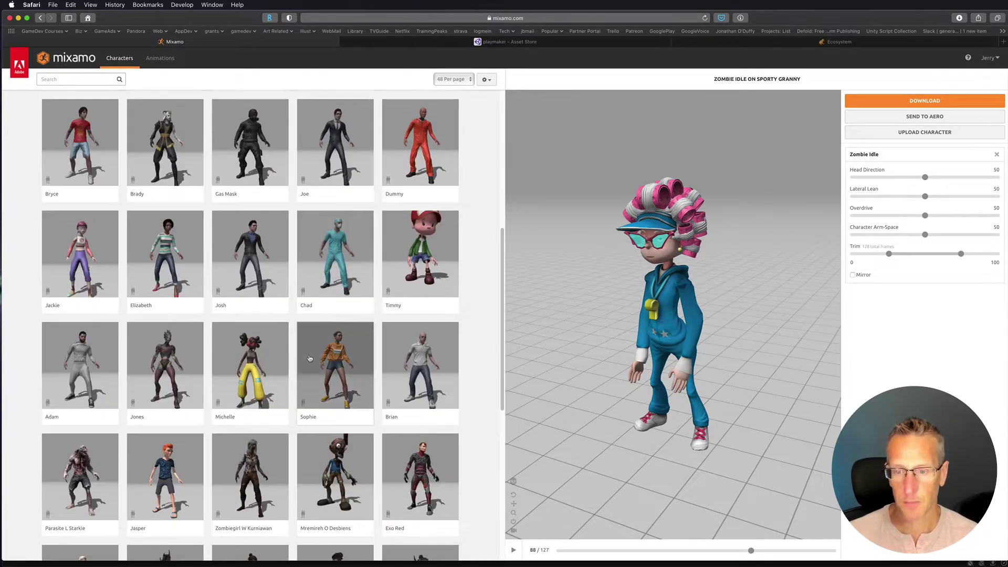
pyautogui.click(237, 363)
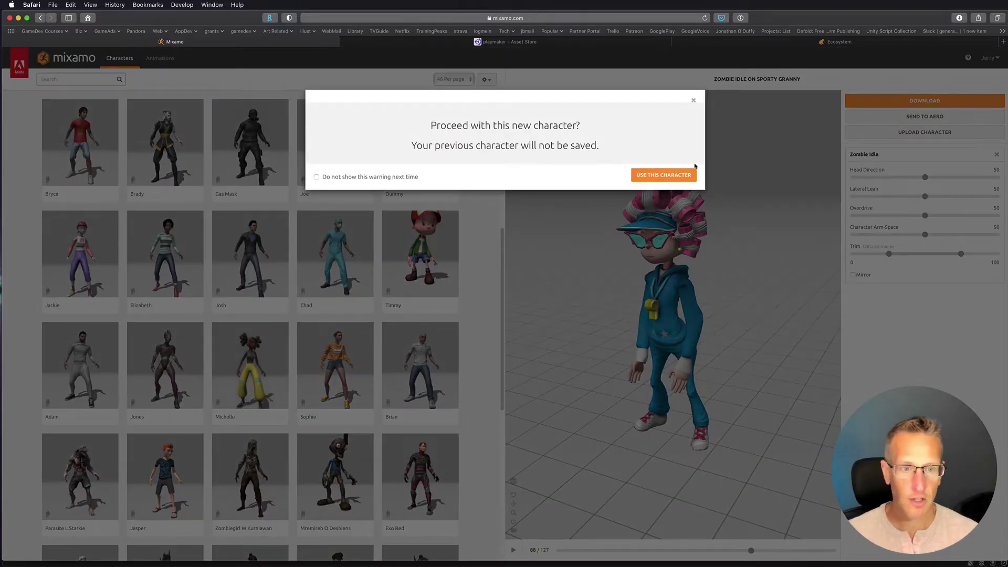
pyautogui.click(670, 176)
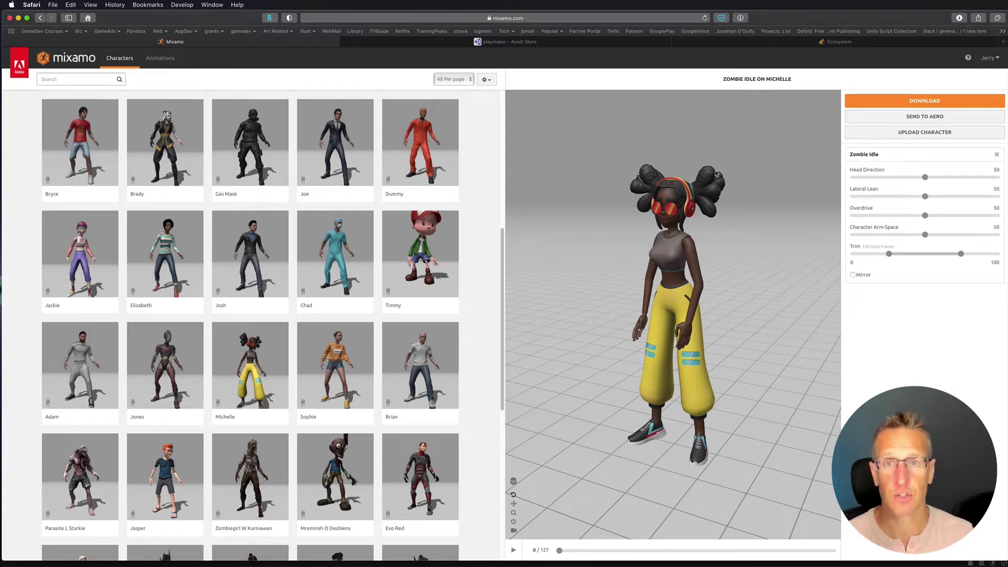
pyautogui.click(161, 59)
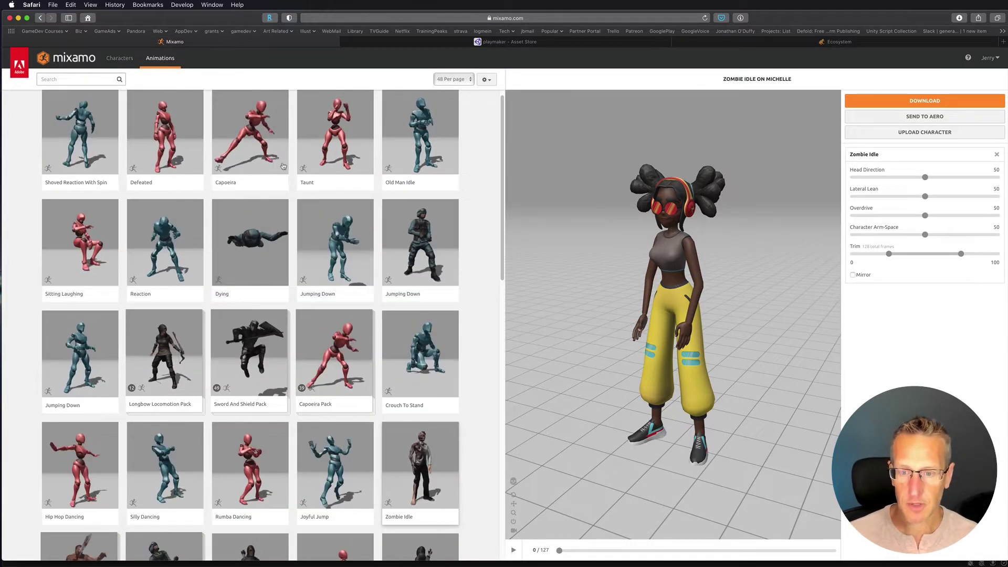
# - Search animations for 'carry' and apply Jogging With Box to Michelle
pyautogui.click(349, 248)
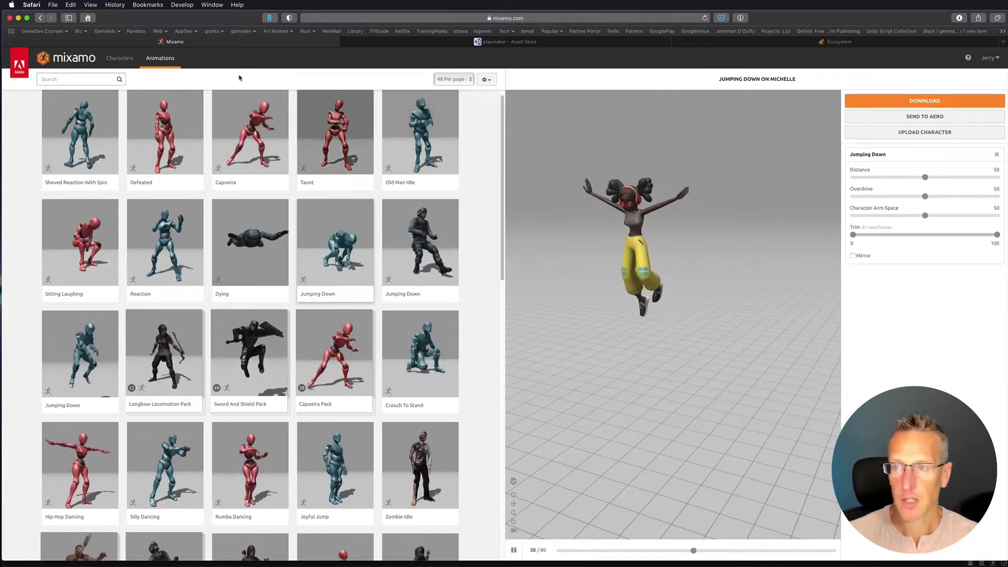
pyautogui.click(95, 79)
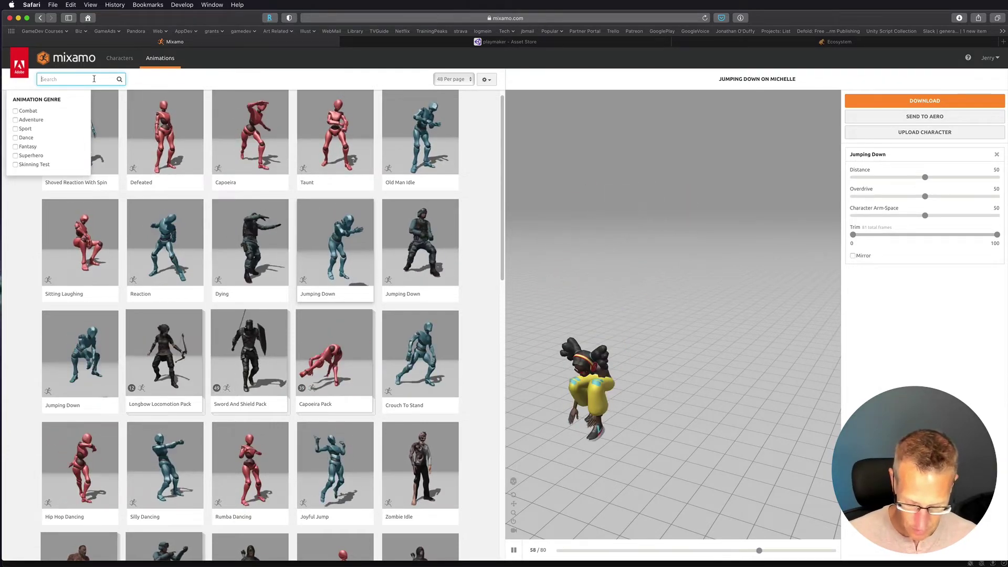
pyautogui.write('carry')
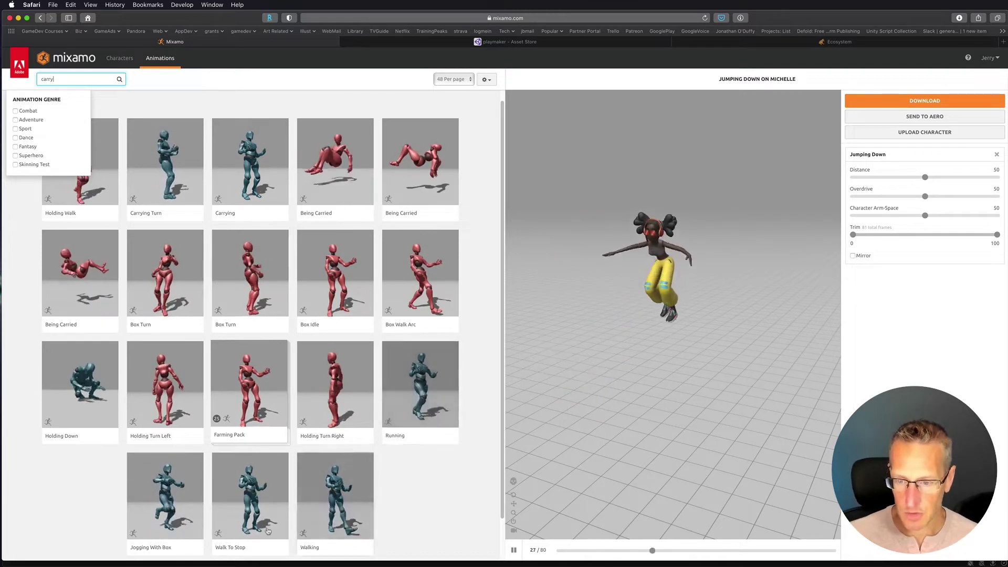
pyautogui.click(412, 375)
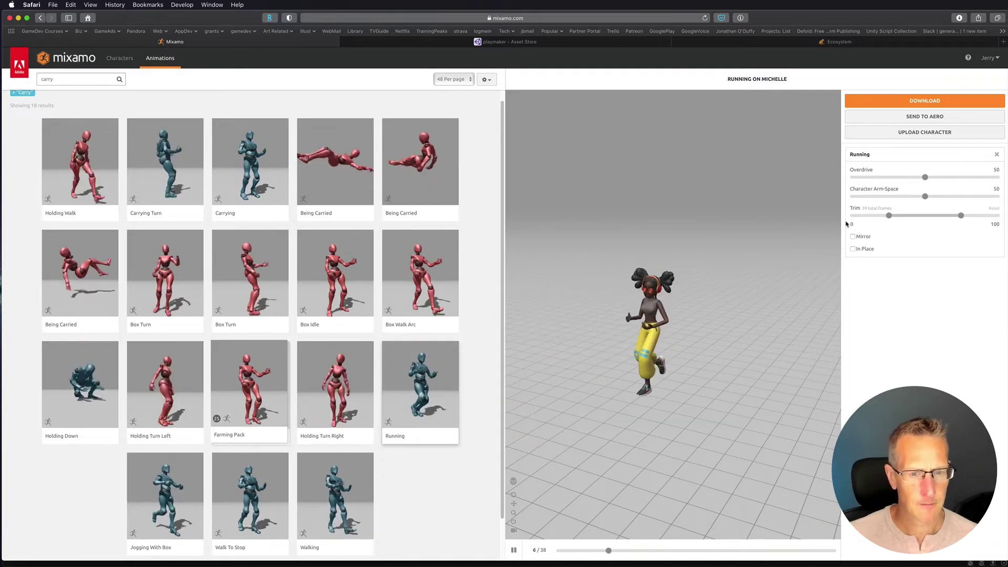
pyautogui.click(166, 483)
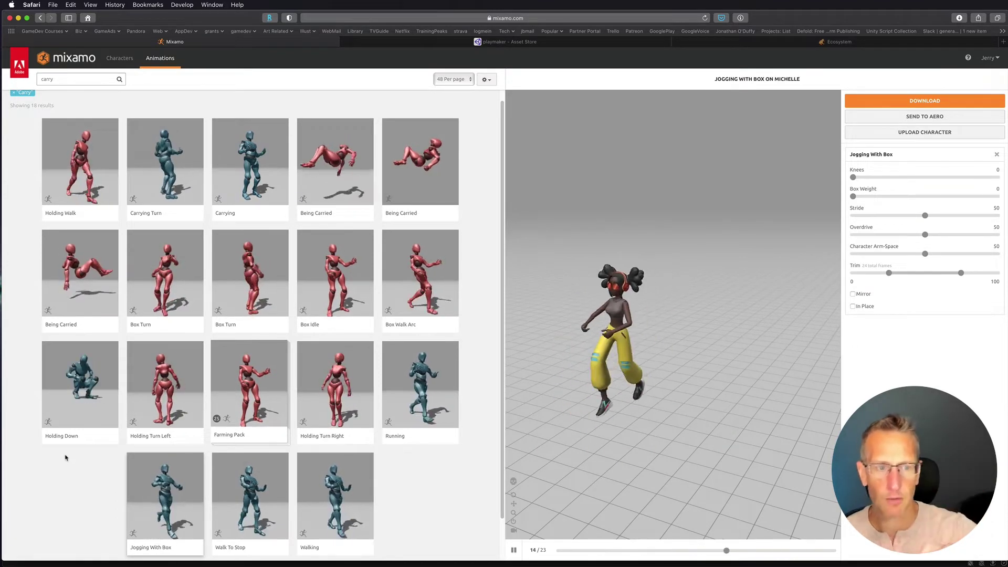
# - Set the jog In Place with Stride 60 and Character Arm-Space 74
pyautogui.click(852, 307)
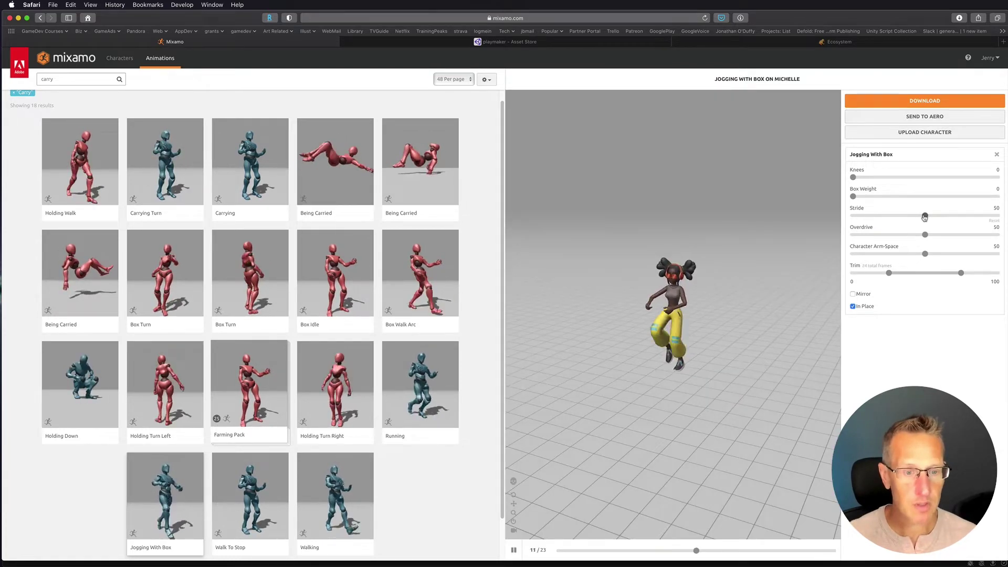
pyautogui.moveTo(925, 215); pyautogui.dragTo(938, 216)
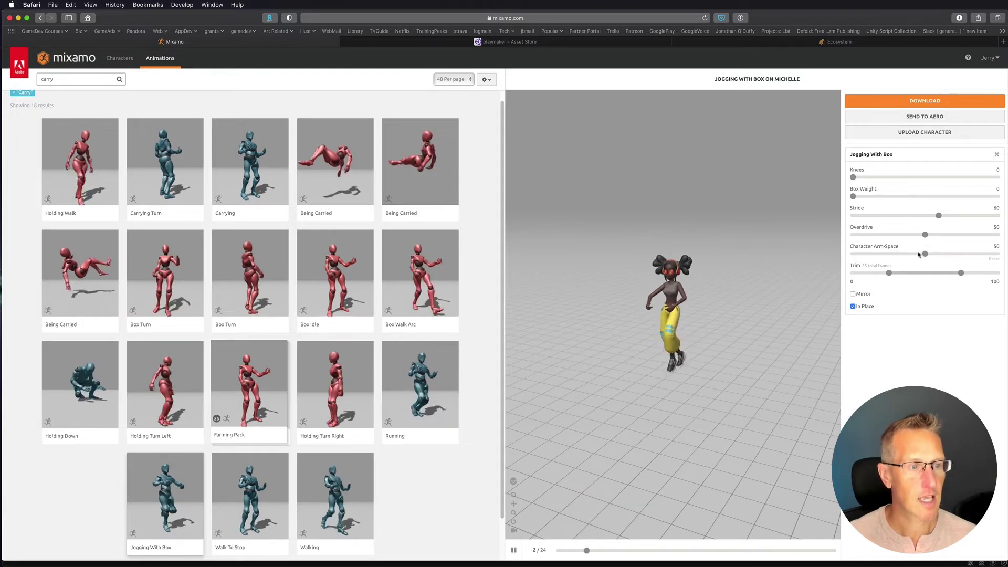
pyautogui.moveTo(926, 254); pyautogui.dragTo(959, 254)
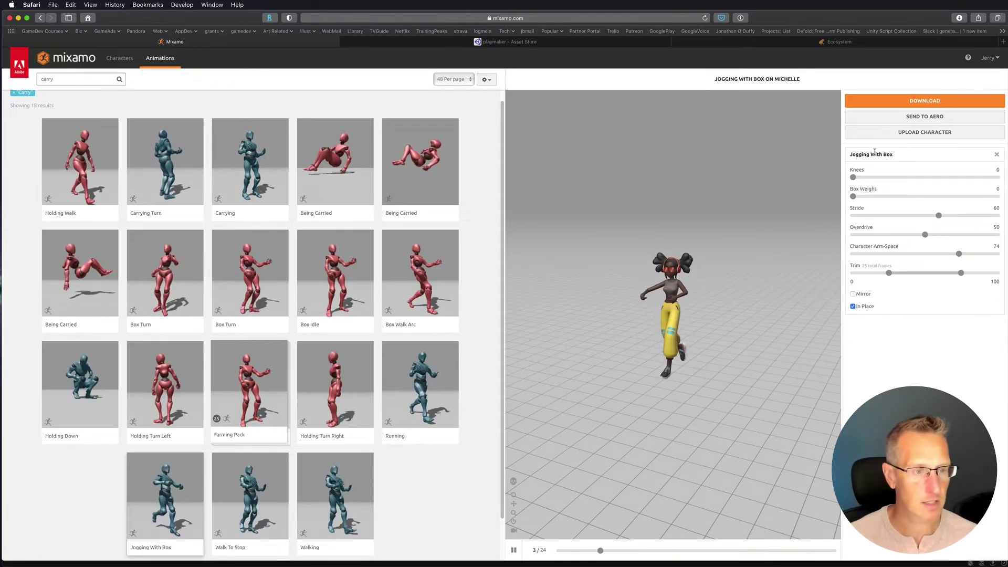
# - Download Jogging With Box as FBX for Unity (.fbx) at 24 frames per second
pyautogui.click(907, 105)
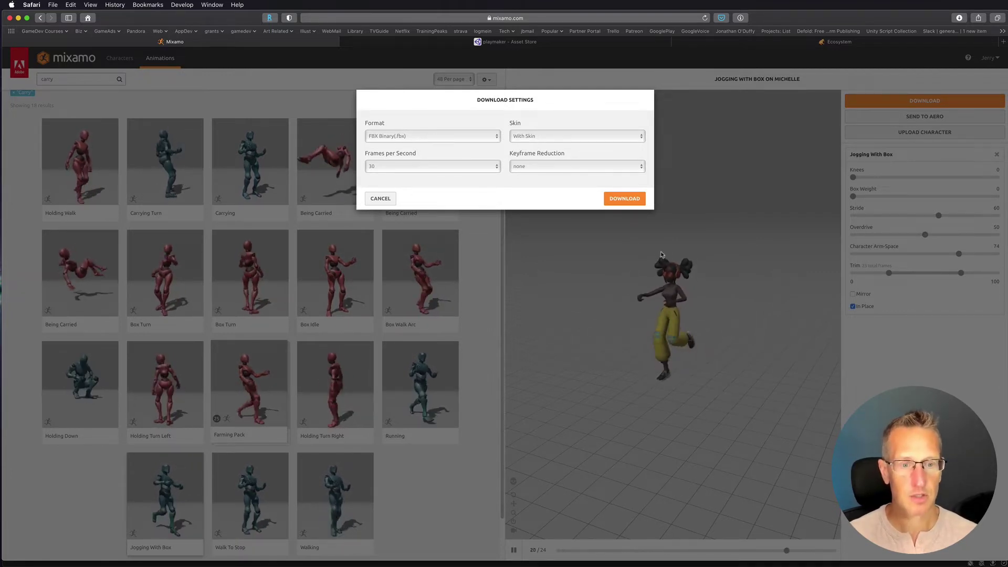
pyautogui.click(384, 167)
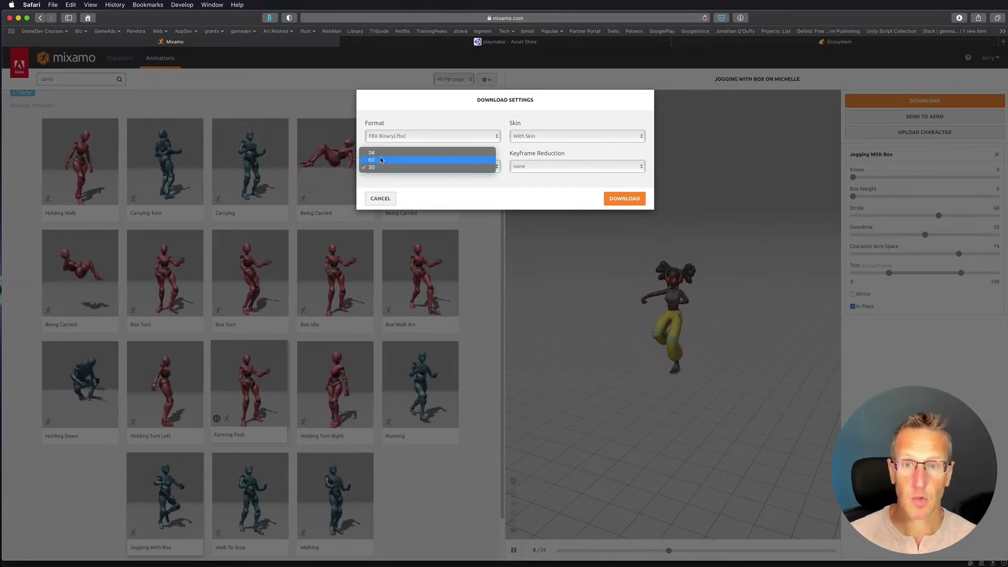
pyautogui.click(385, 153)
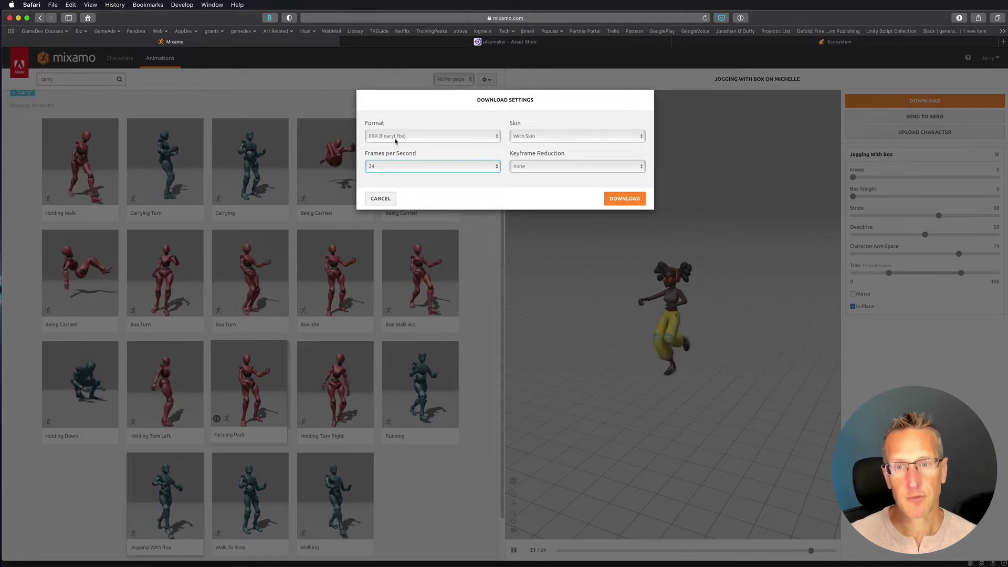
pyautogui.click(397, 137)
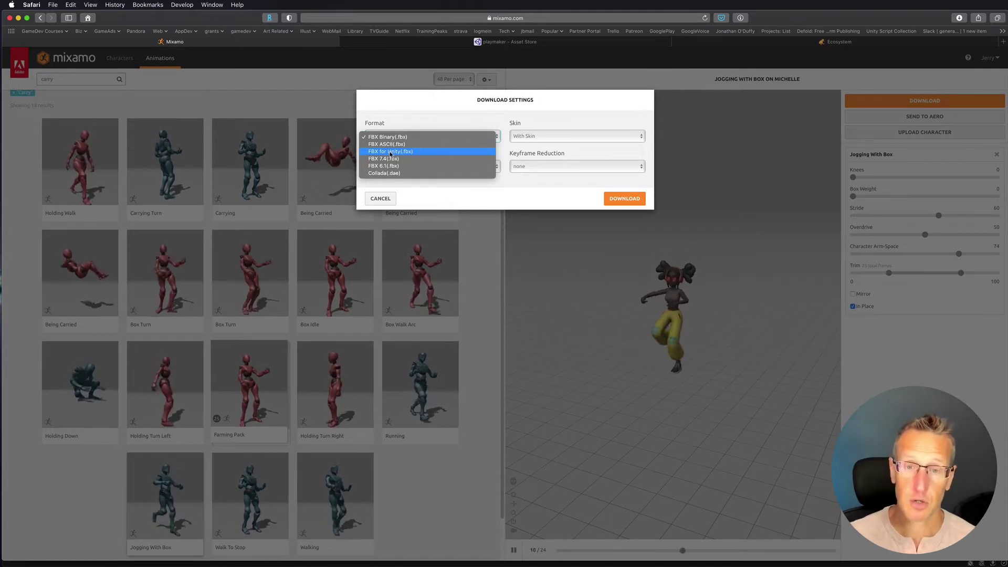
pyautogui.click(390, 152)
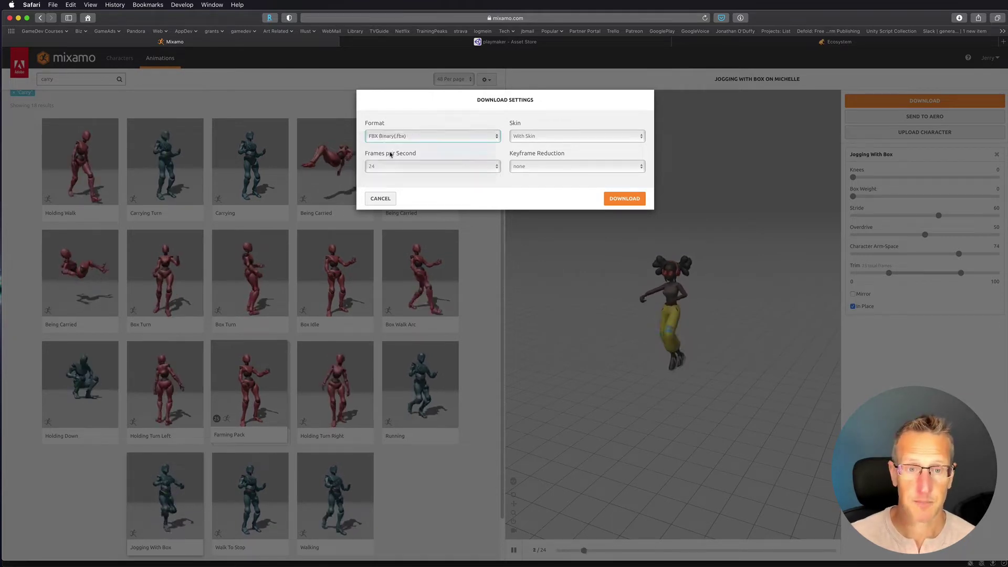
pyautogui.click(624, 199)
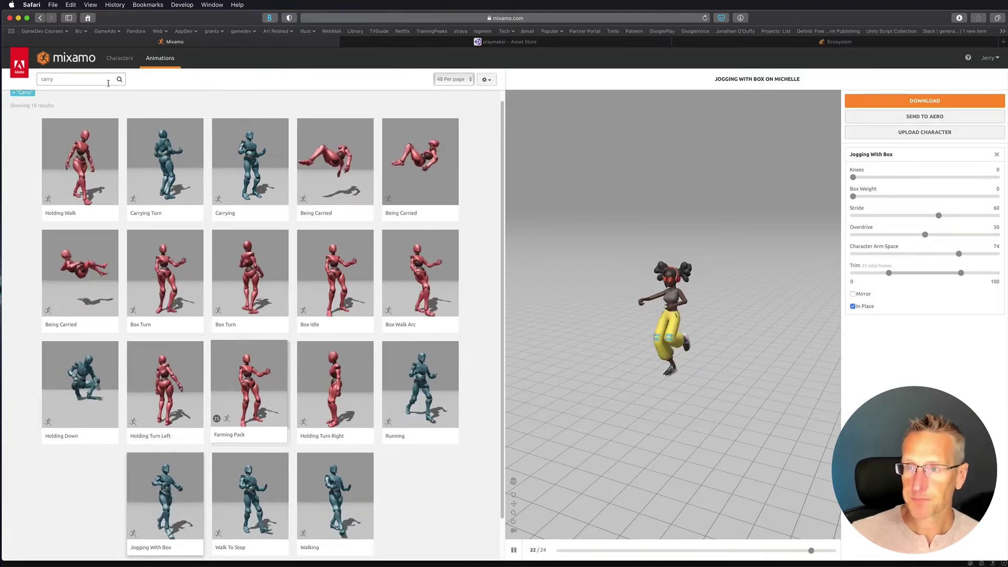
# - Search 'fall', preview Fall Flat on Michelle, and bring up its download settings
pyautogui.click(87, 80)
pyautogui.press('BackSpace')
pyautogui.press('BackSpace')
pyautogui.press('BackSpace')
pyautogui.press('BackSpace')
pyautogui.press('BackSpace')
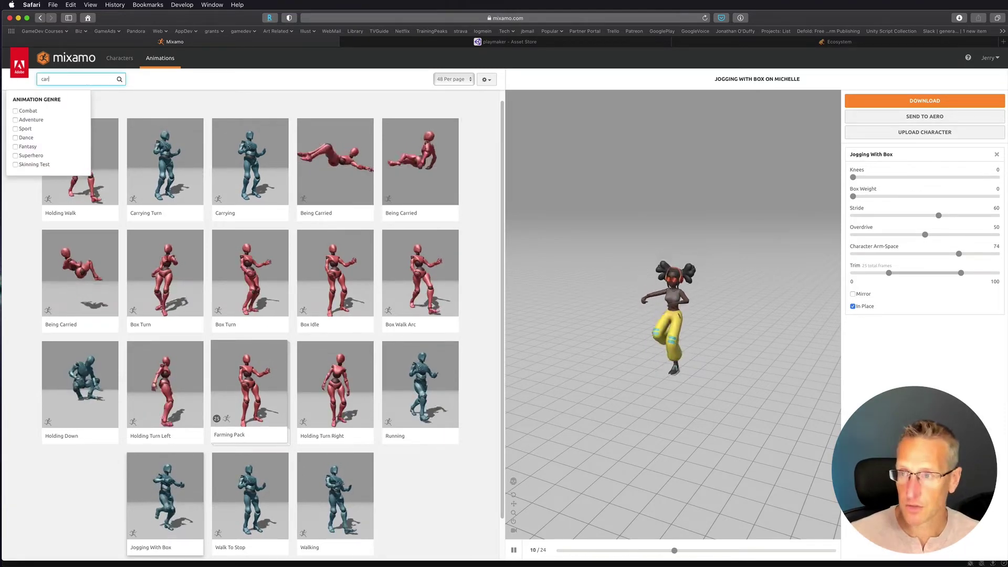
pyautogui.write('fall')
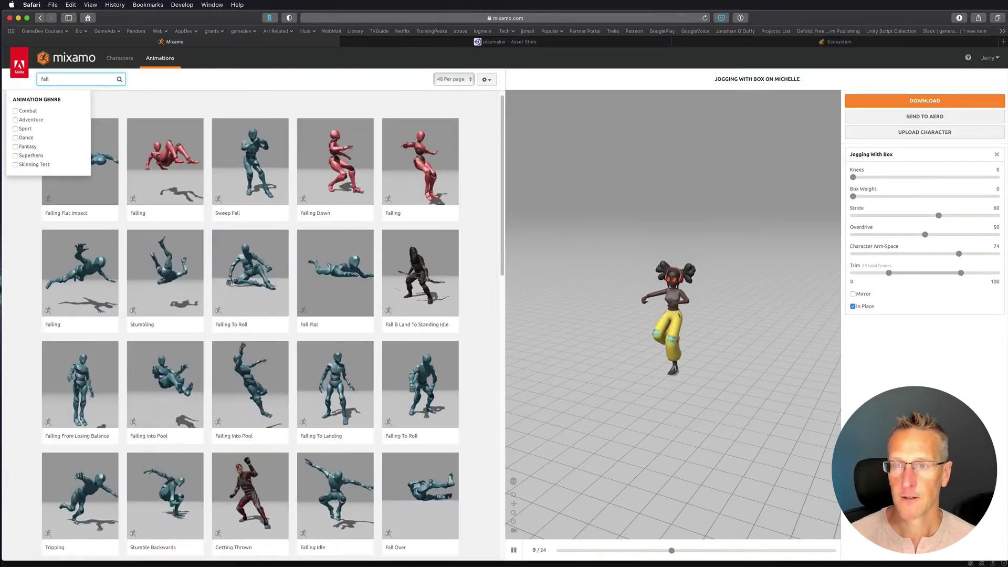
pyautogui.press('Return')
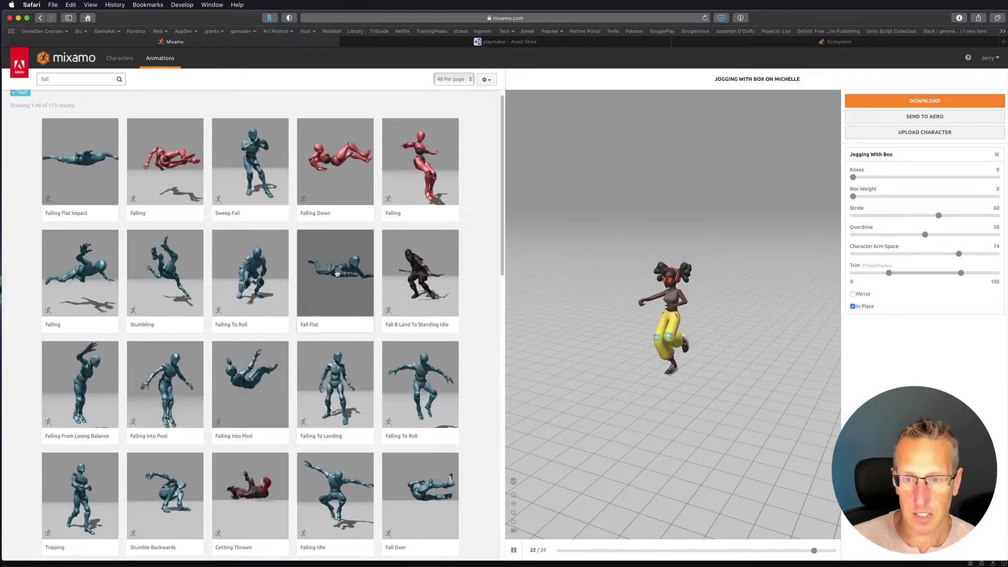
pyautogui.click(312, 331)
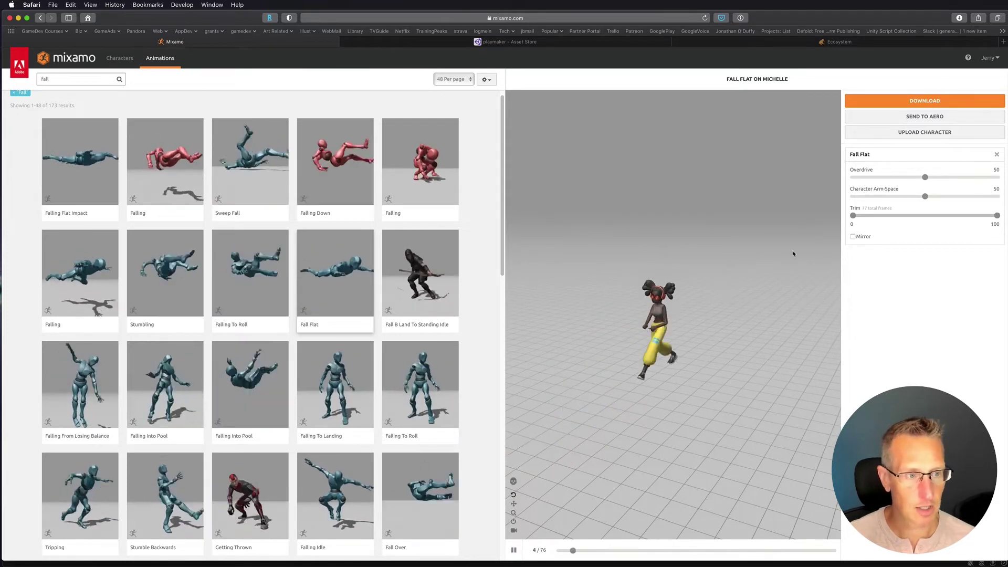
pyautogui.click(925, 101)
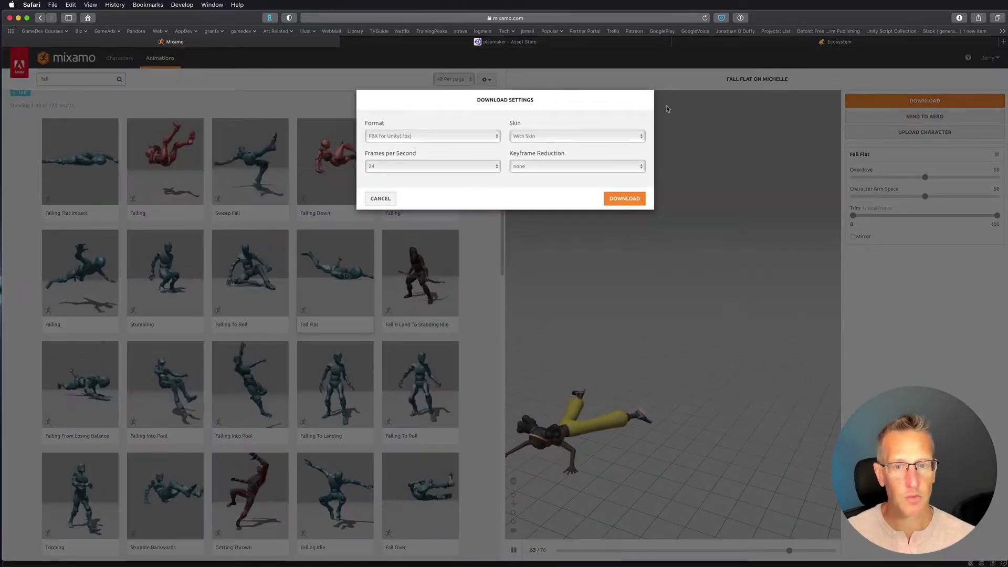
# - Download Fall Flat as FBX for Unity with Skin set to Without Skin
pyautogui.click(536, 136)
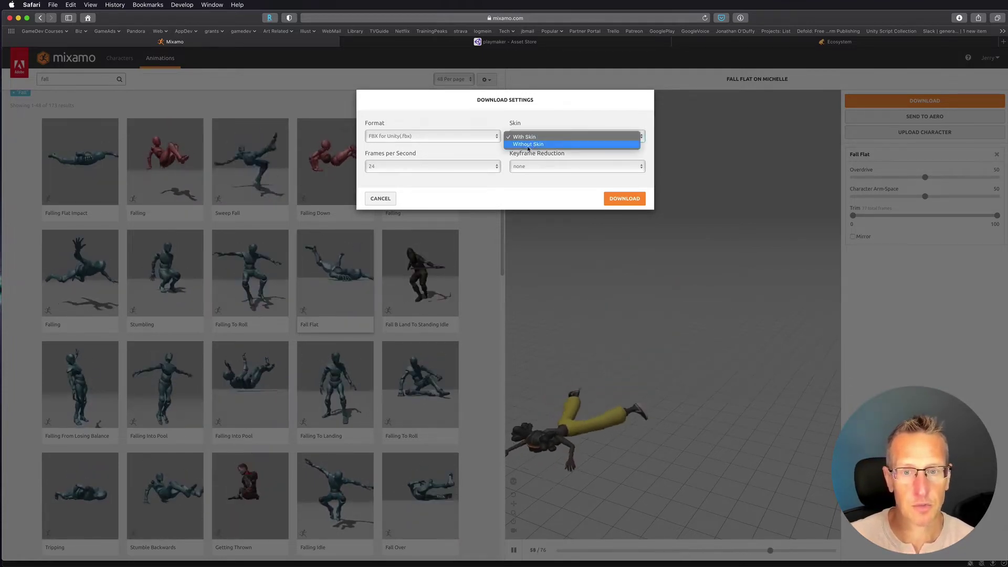
pyautogui.click(528, 147)
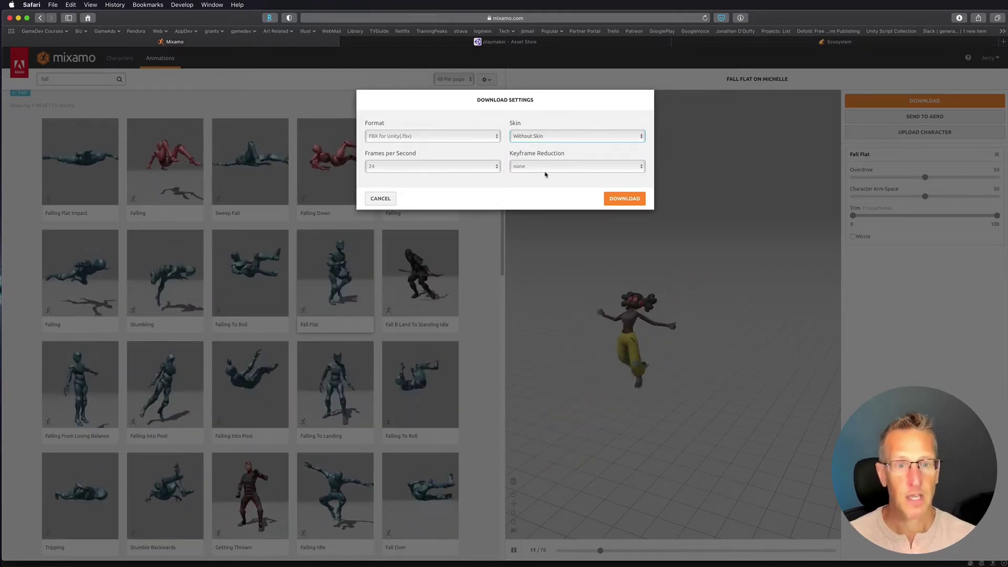
pyautogui.click(619, 200)
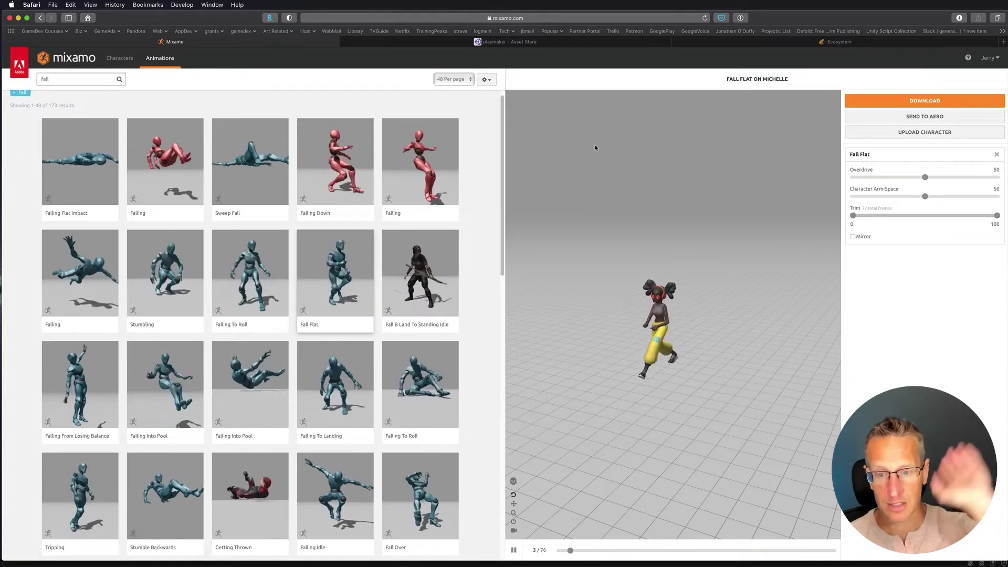
# - Search 'trip' and preview the Run To Flip animation on Michelle
pyautogui.doubleClick(46, 79)
pyautogui.write('trip')
pyautogui.press('Return')
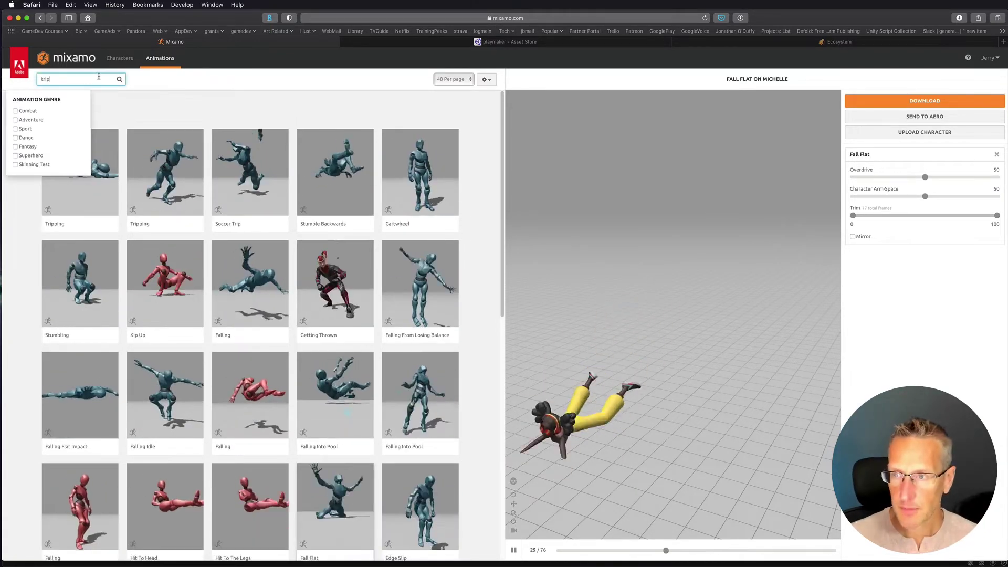
pyautogui.scroll(-15, 241, 160)
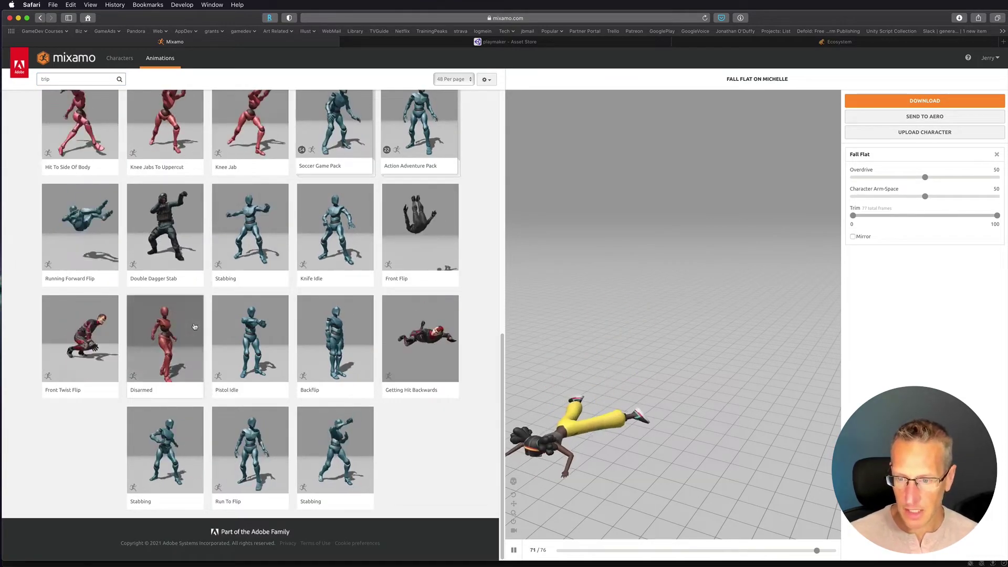
pyautogui.click(250, 451)
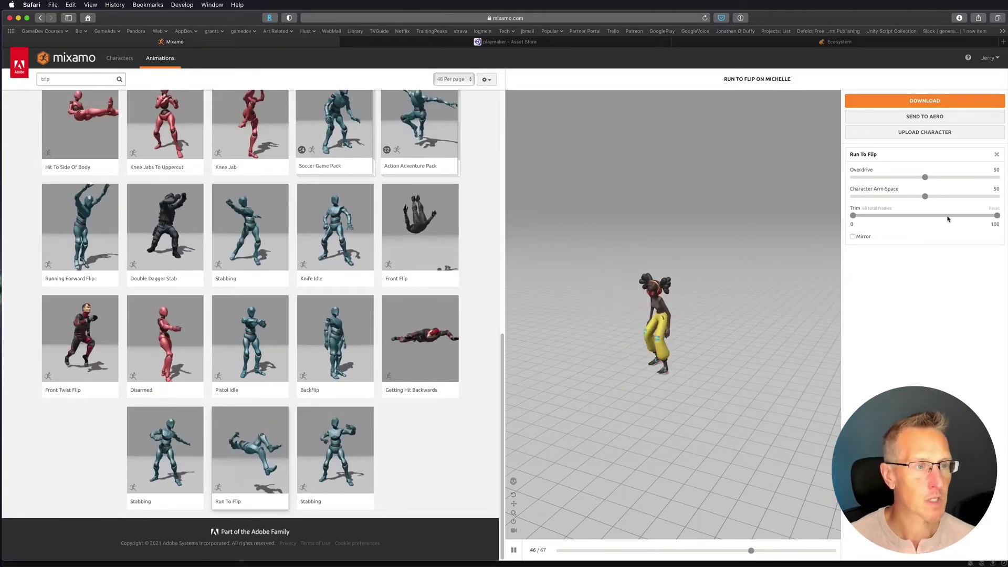
# - Download Run To Flip as FBX for Unity, then return to the Unity editor
pyautogui.click(918, 101)
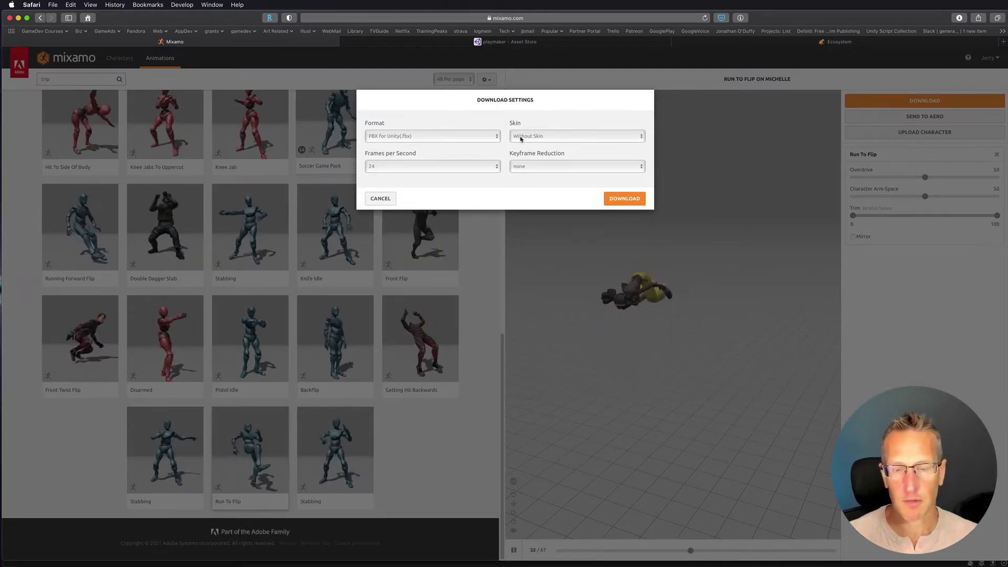
pyautogui.click(625, 199)
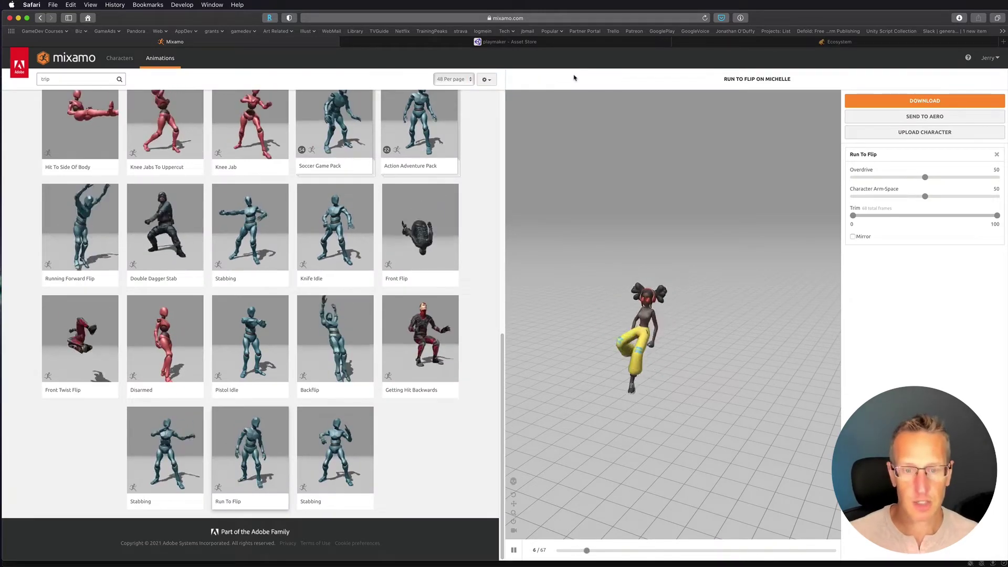
pyautogui.press('super+Tab')
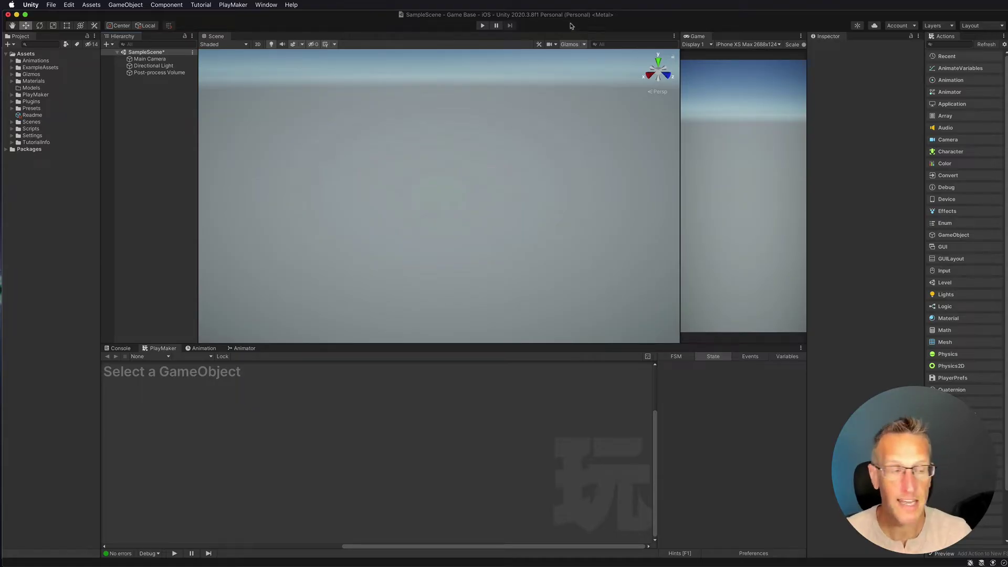
# - Import the three downloaded FBX files into Assets/Models and add the jogging character to the scene
pyautogui.press('super+Tab')
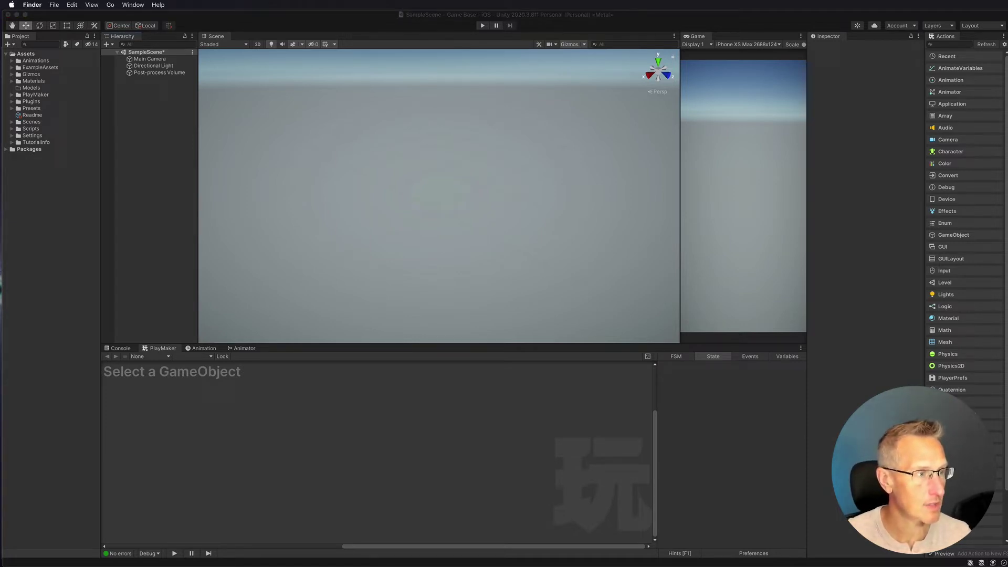
pyautogui.moveTo(630, 92); pyautogui.dragTo(29, 90)
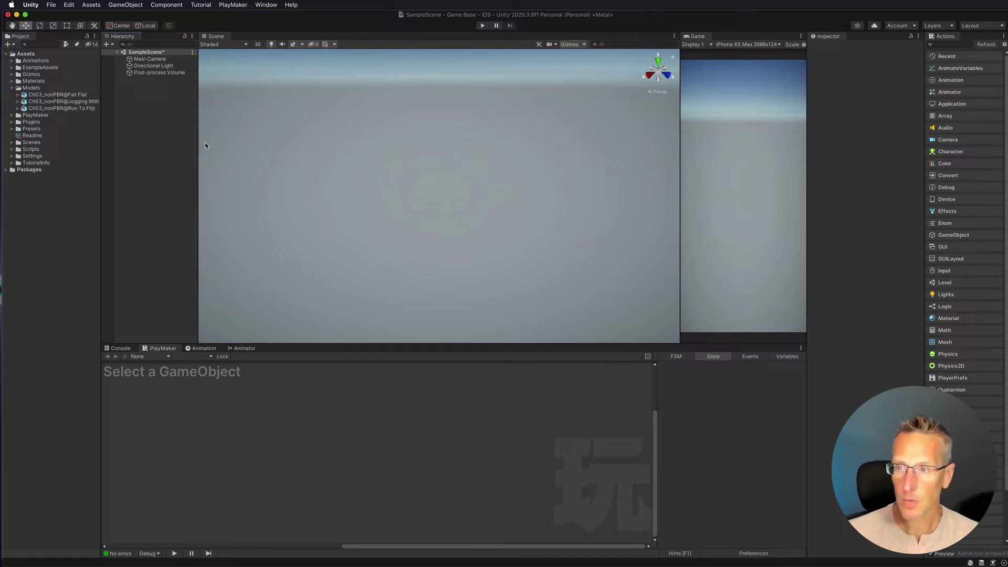
pyautogui.click(65, 108)
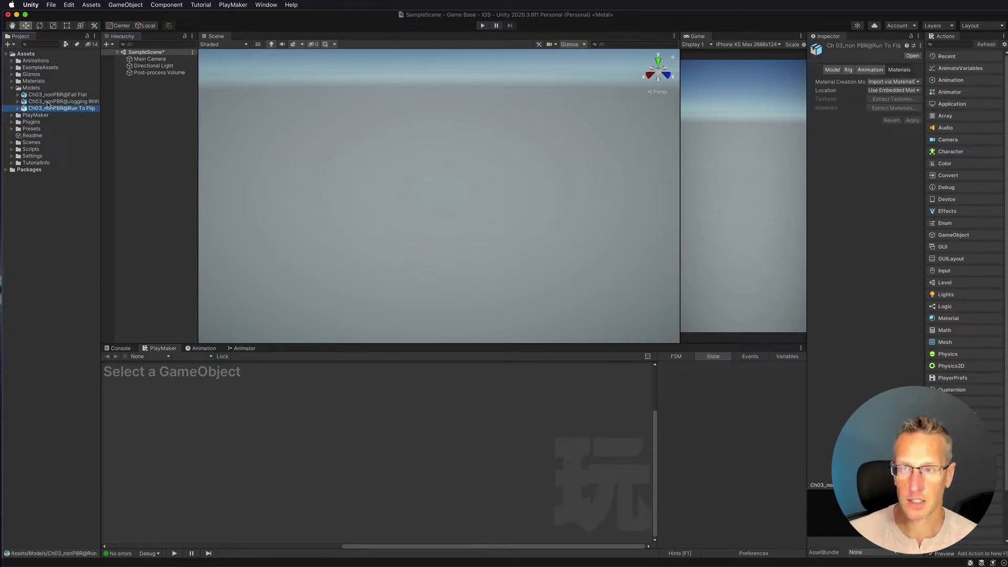
pyautogui.moveTo(46, 103); pyautogui.dragTo(164, 100)
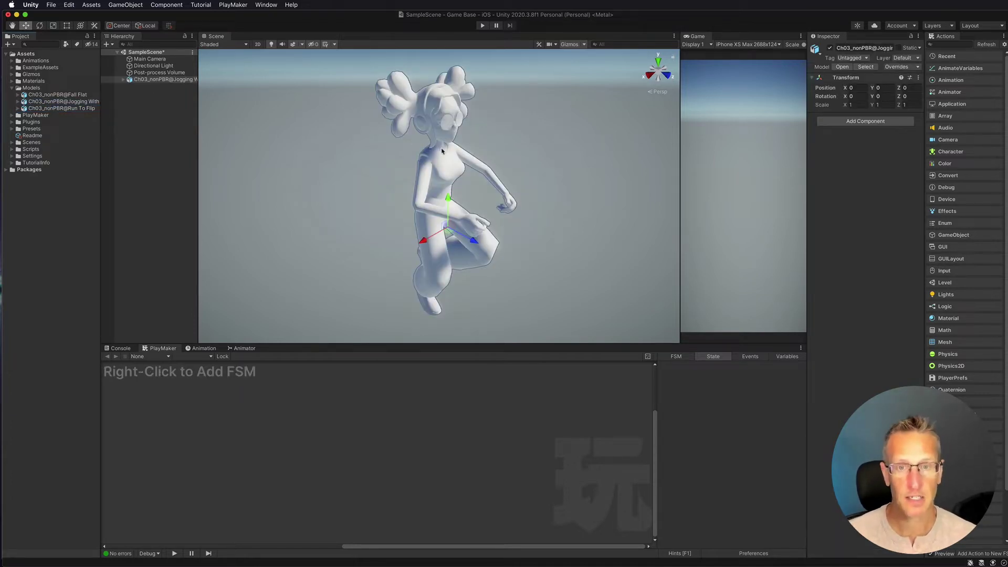